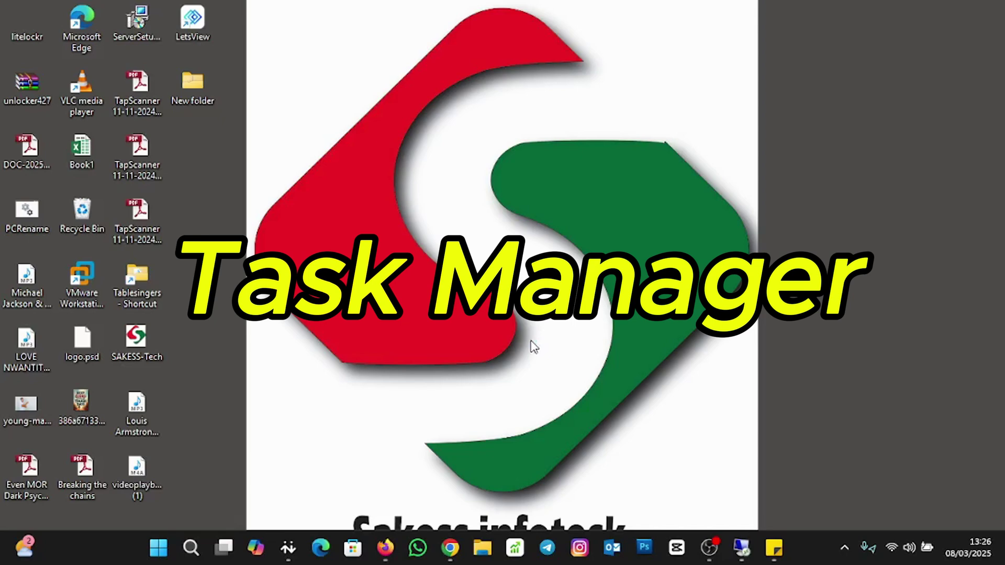
- Open Task Manager from the taskbar menu, close it, then reopen it with Ctrl+Shift+Esc
right_click(812, 554)
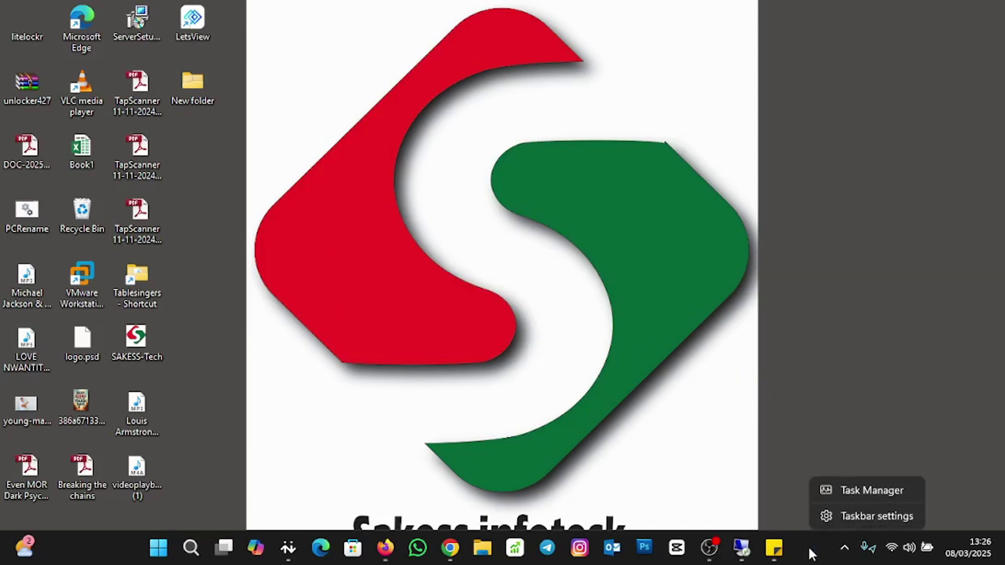
left_click(858, 490)
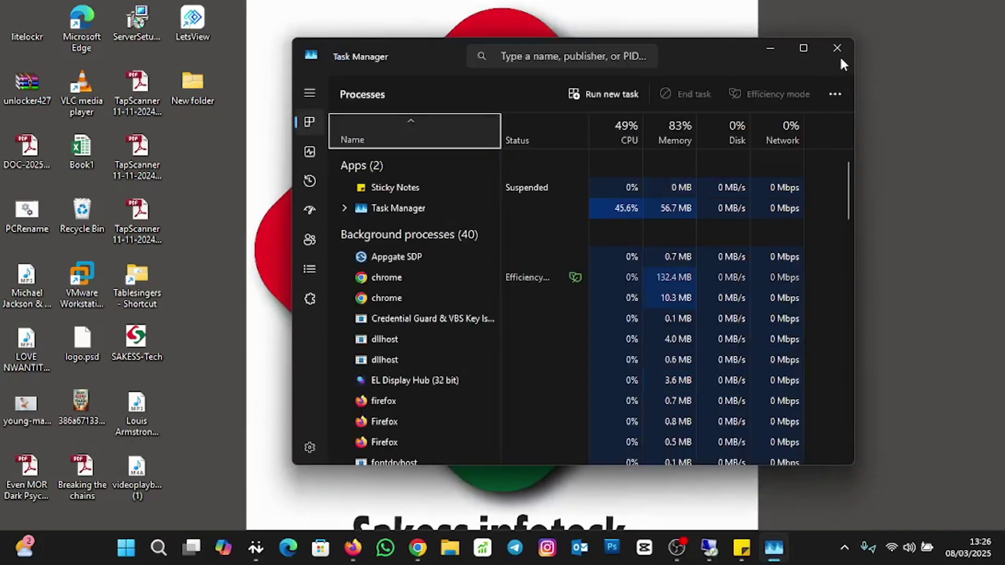
left_click(839, 49)
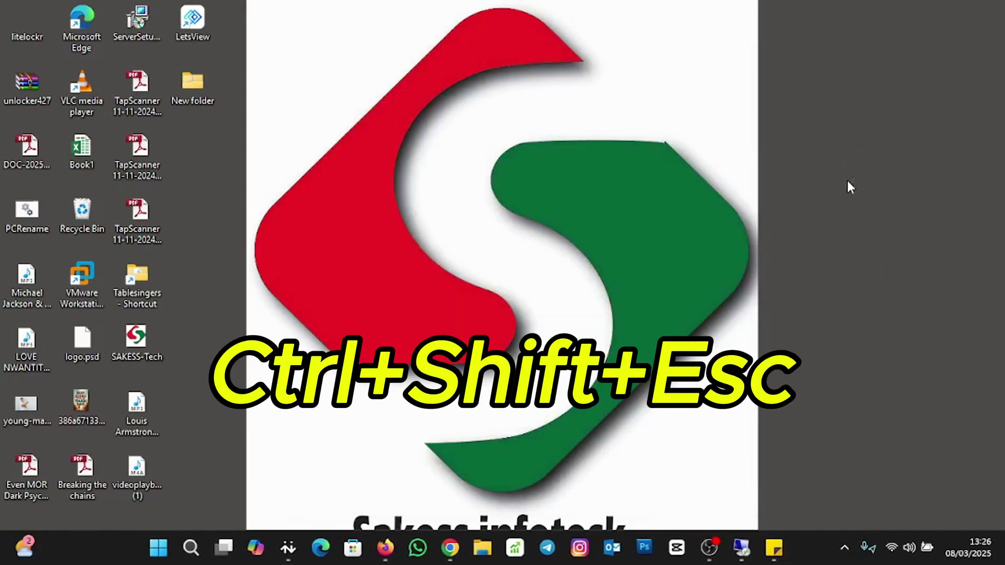
key("ctrl+shift+Escape")
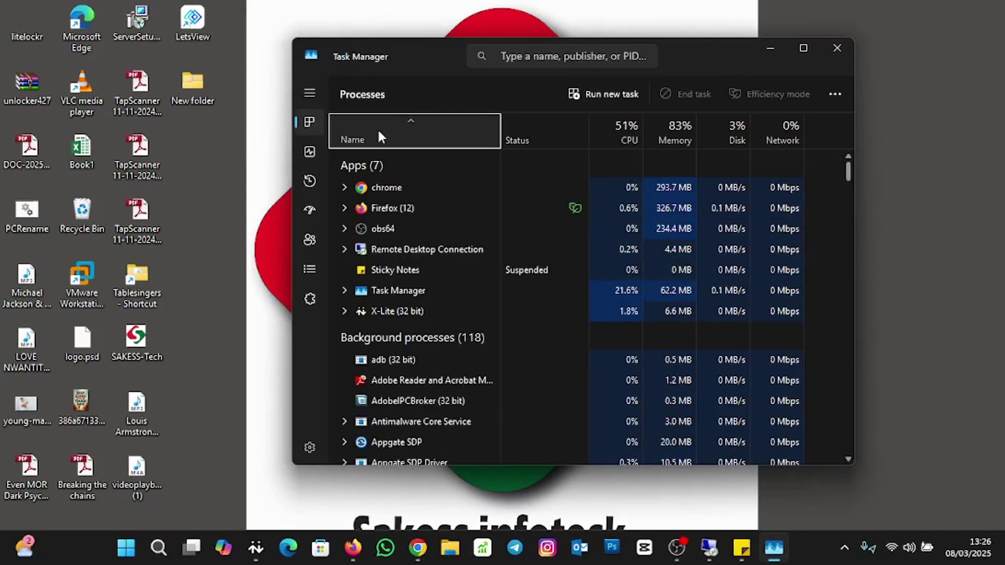
- Show the Performance page's Memory view: 8.0 GB, 3200 MT/s, 2 of 2 slots used
left_click(310, 153)
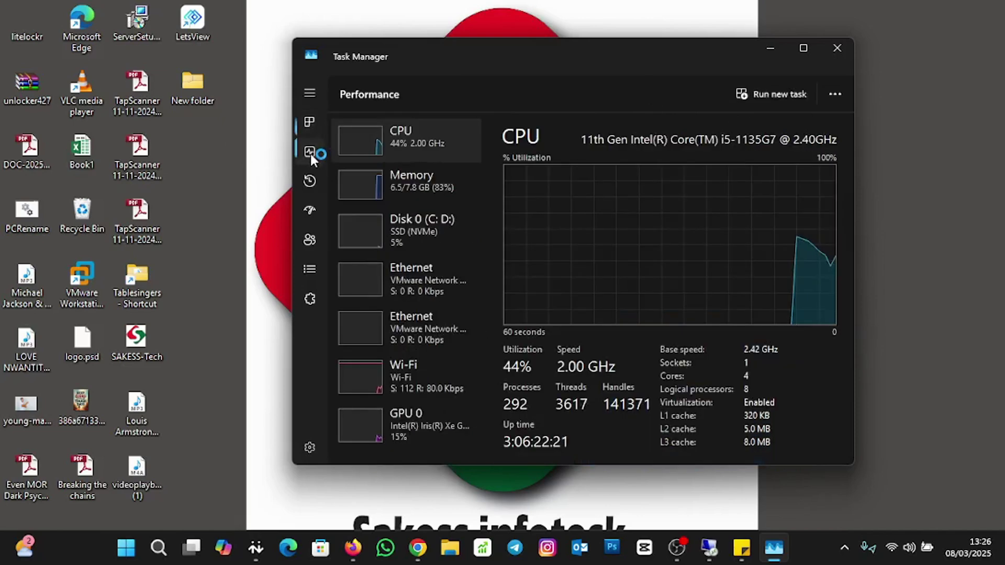
left_click(428, 191)
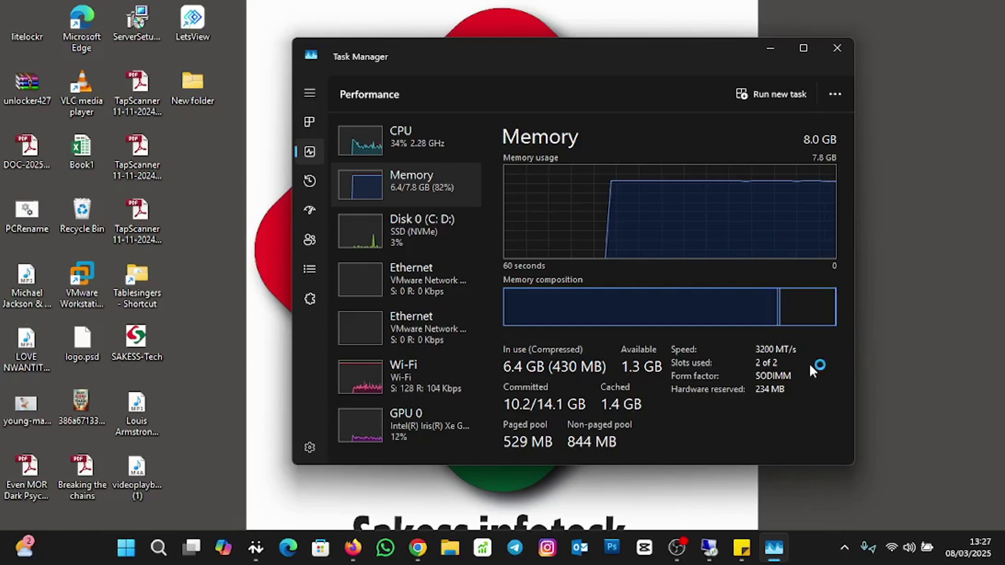
mouse_move(771, 368)
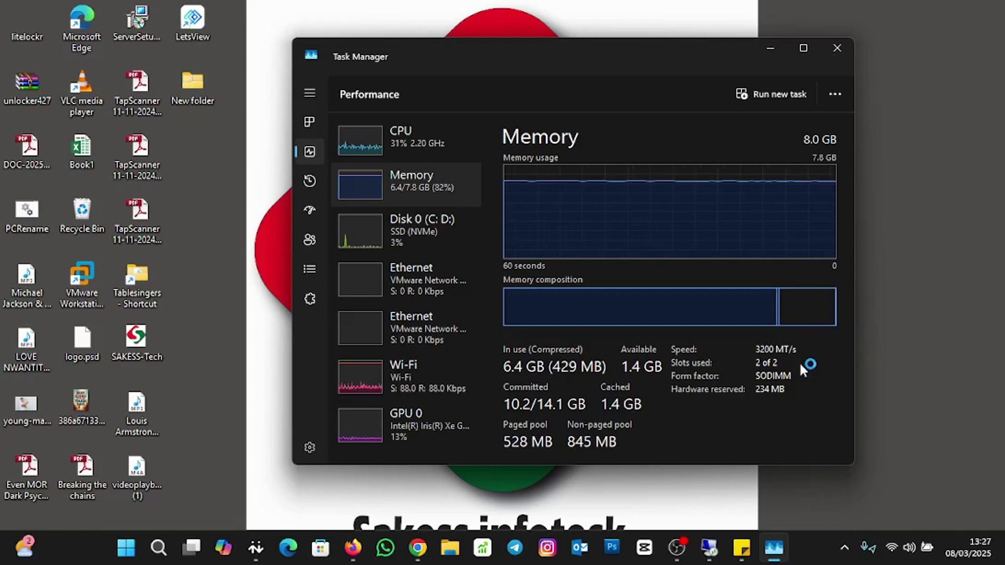
- Close Task Manager and the Chrome YouTube window
left_click(842, 47)
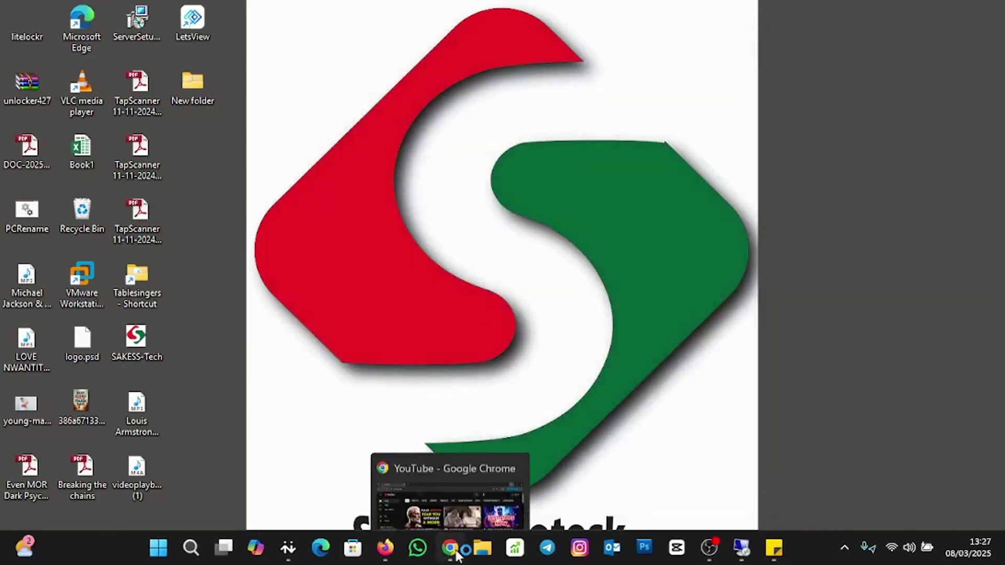
left_click(450, 545)
left_click(188, 15)
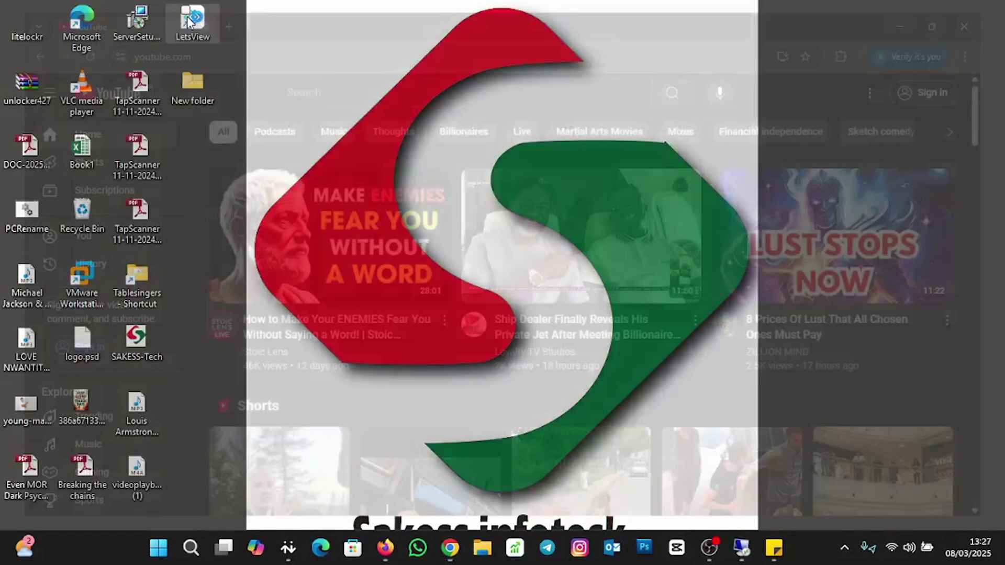
- Open a new Chrome window and enter cpuid.com as the address
left_click(458, 551)
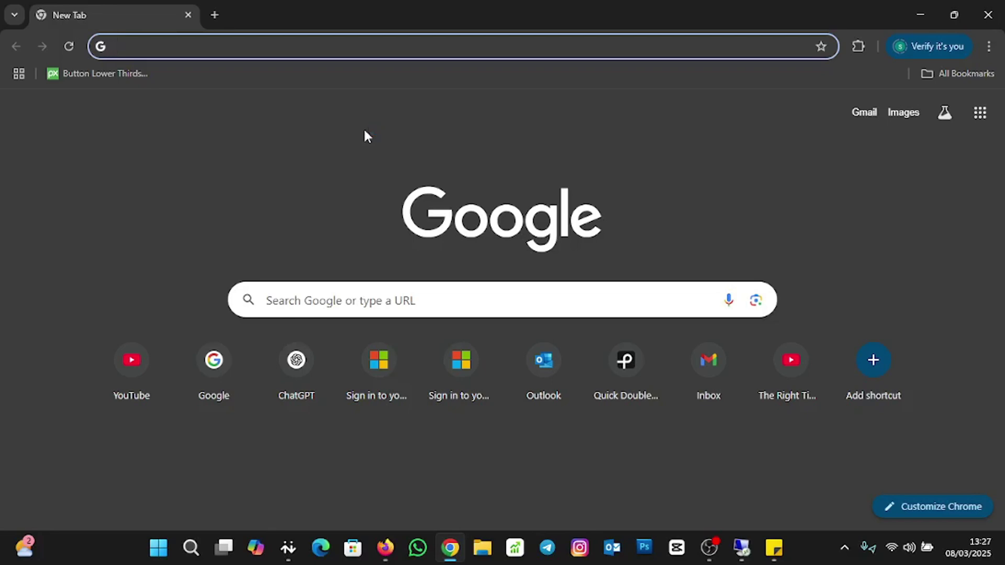
type("cu")
key("BackSpace")
type("pu")
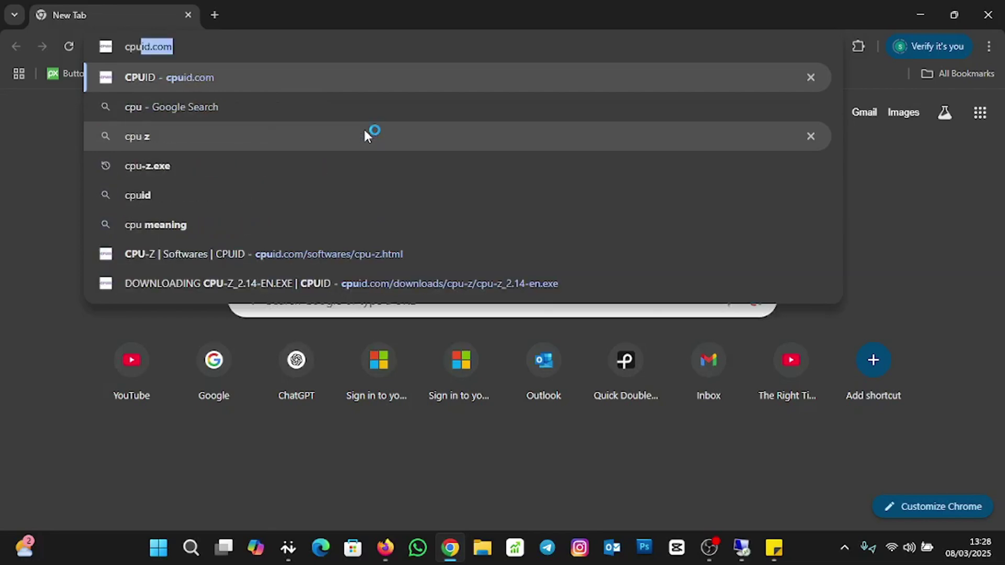
type("id.com")
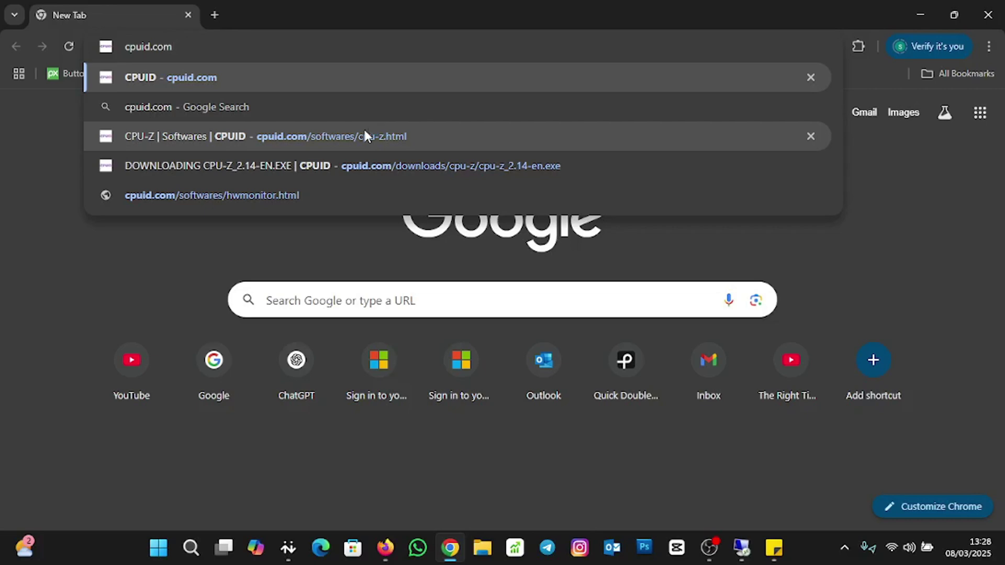
- Load cpuid.com, open the CPU-Z for Windows page, dismiss the ad, and scroll to the 2.14 downloads
key("Return")
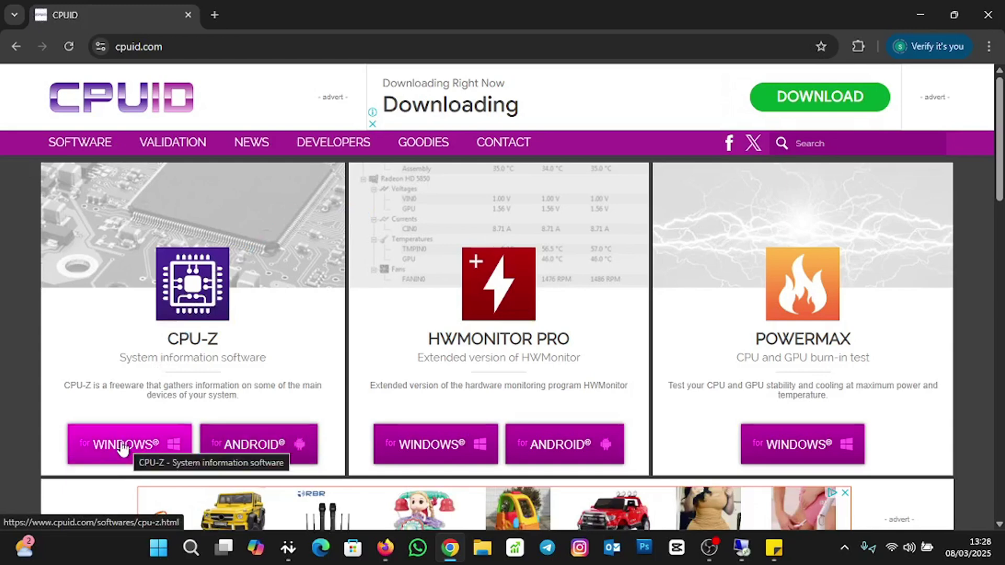
left_click(126, 448)
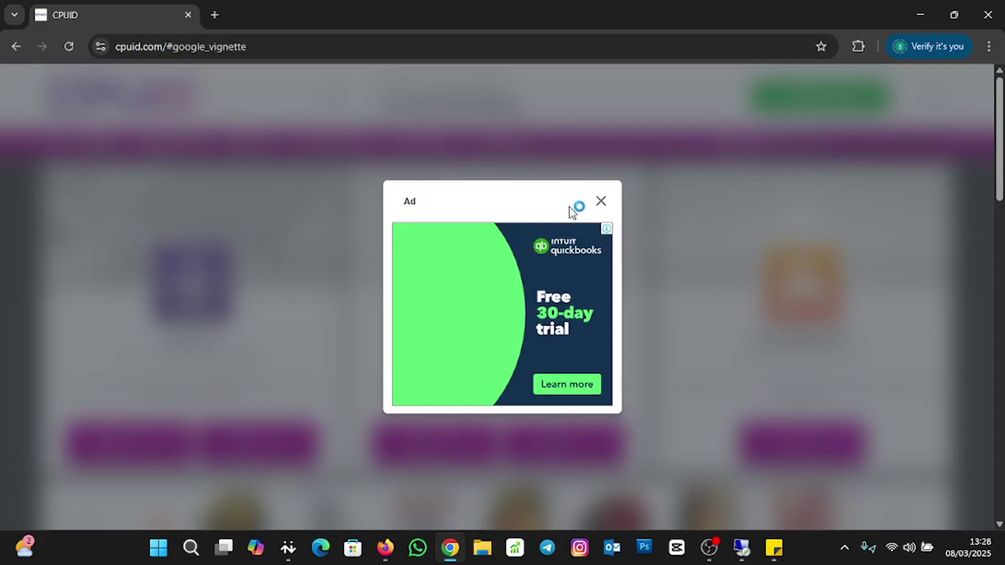
left_click(600, 202)
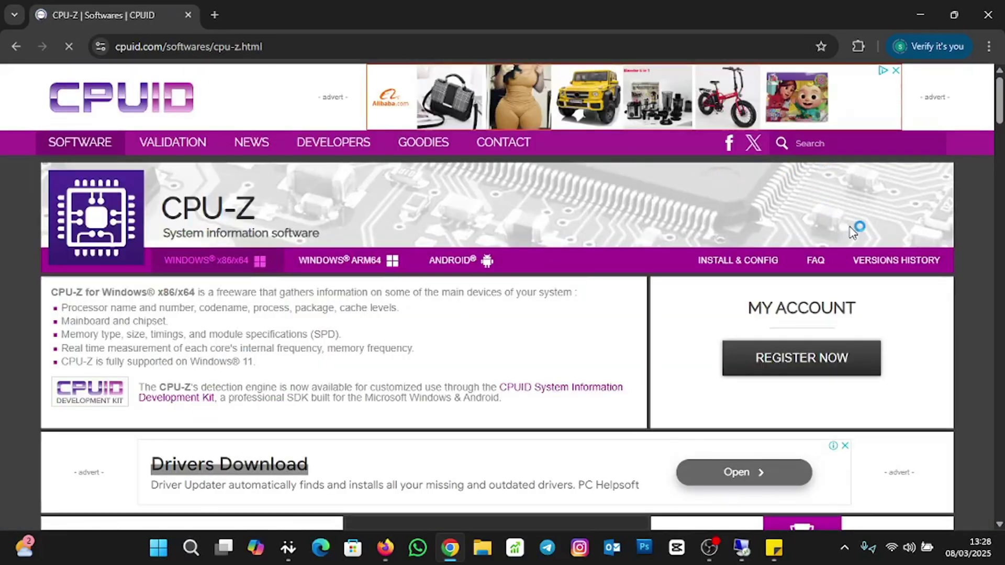
scroll(801, 226, "down", 3)
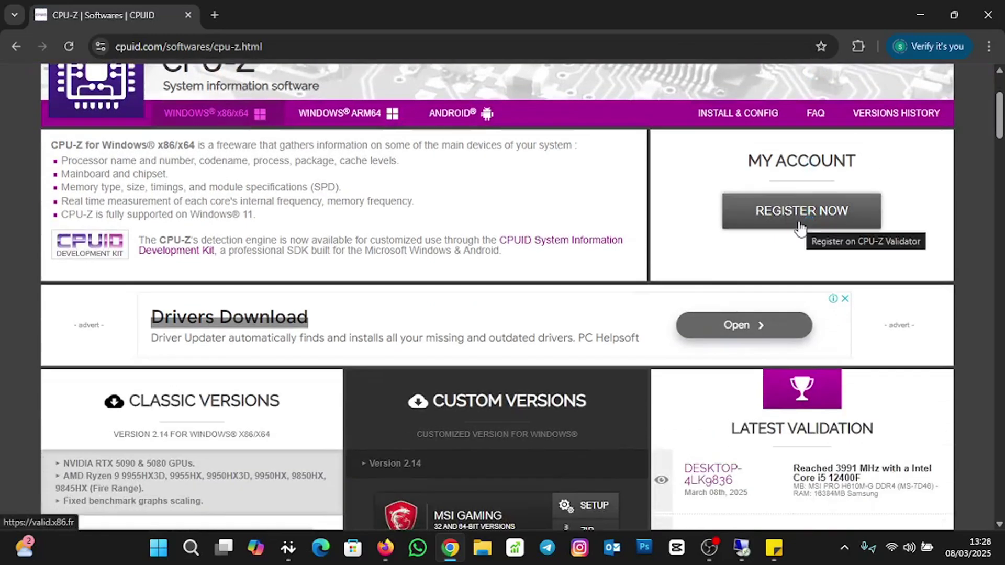
scroll(800, 226, "down", 8)
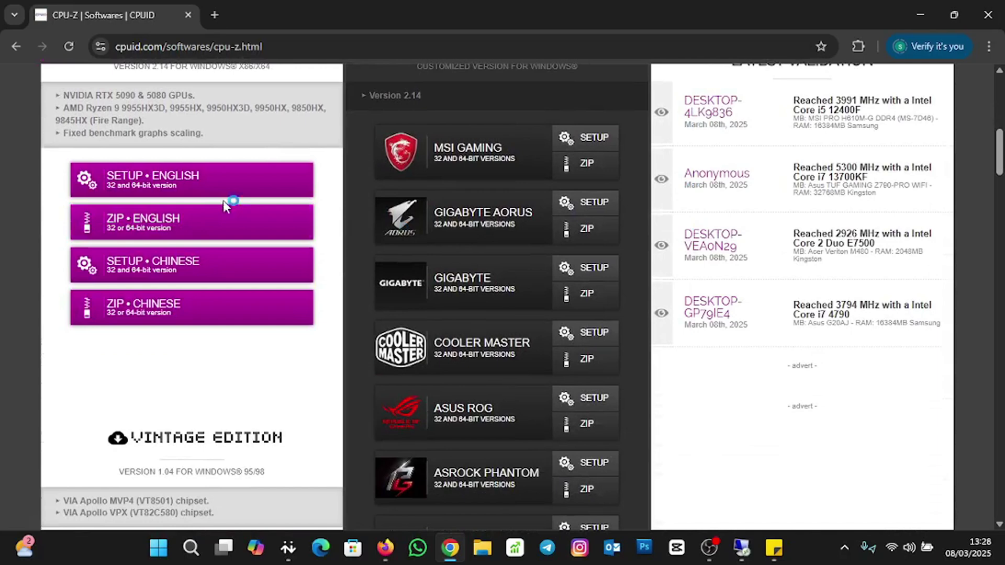
scroll(224, 194, "up", 2)
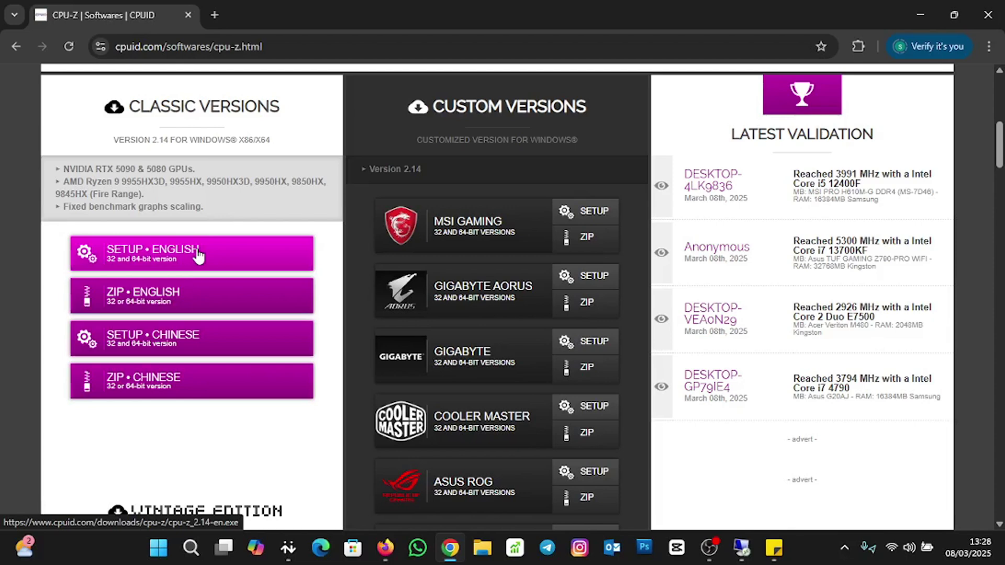
- Close Chrome and run the cpu-z_2.14-en installer from the New folder
left_click(990, 16)
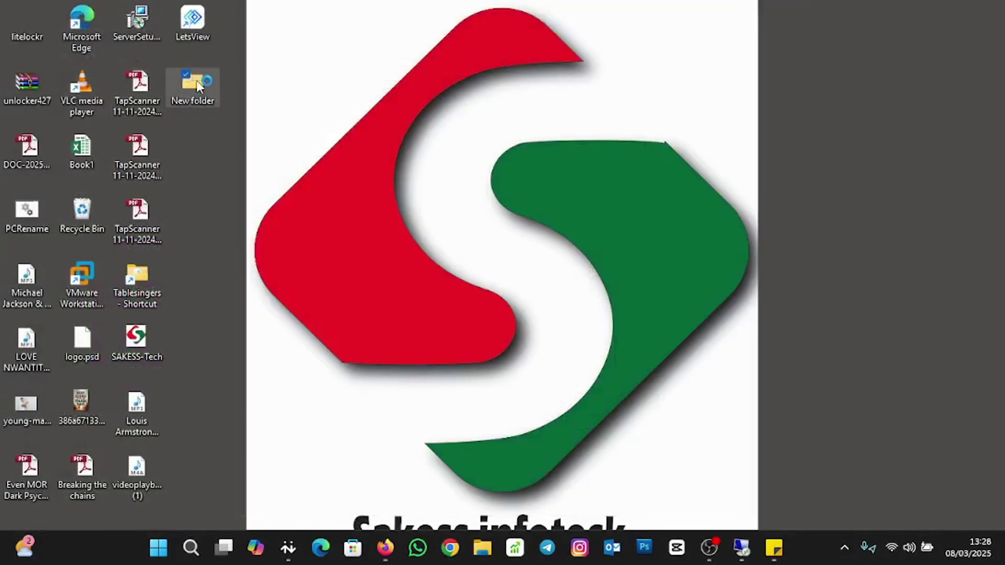
double_click(196, 84)
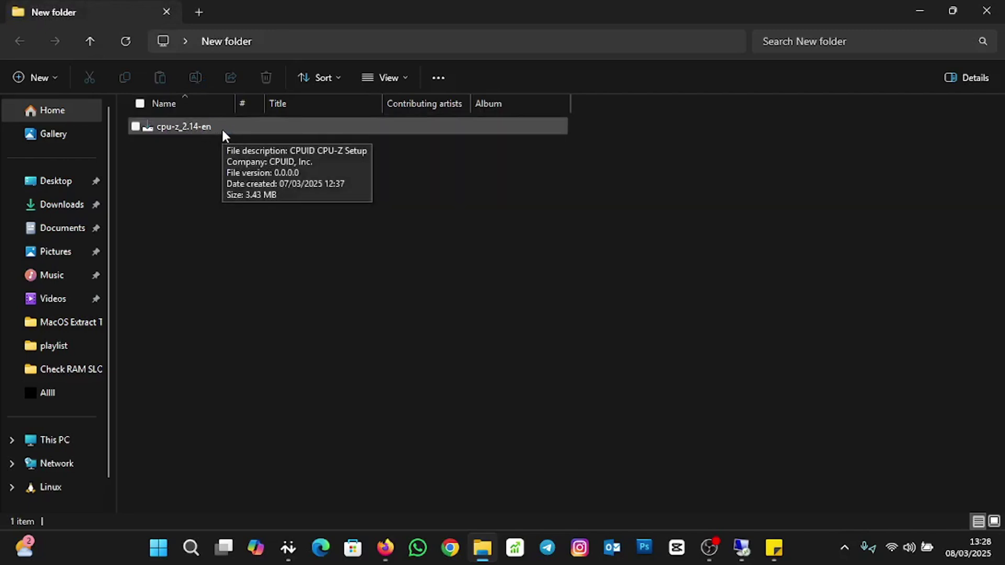
double_click(197, 127)
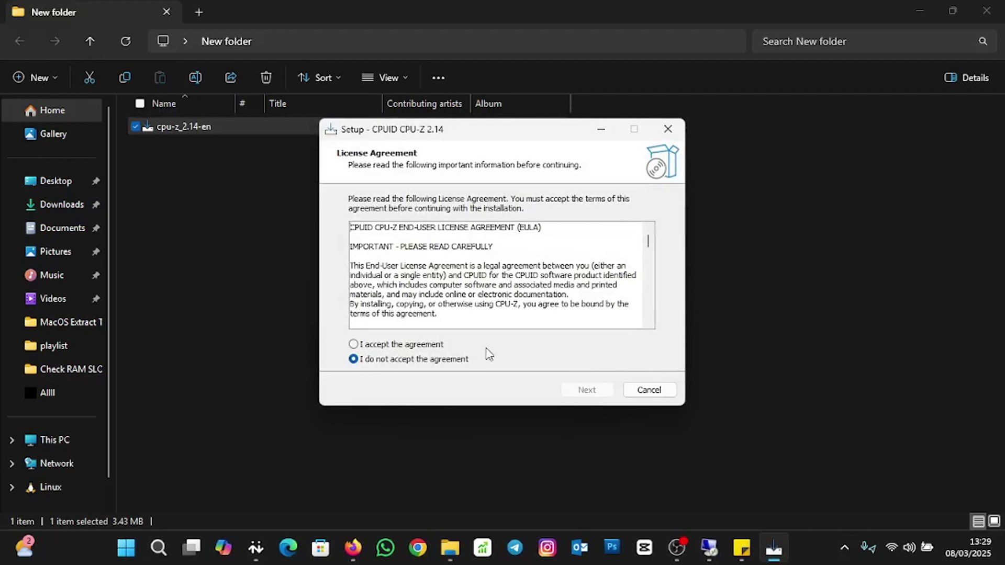
- Accept the license and install with default location, Start Menu folder and desktop icon, skipping the readme
left_click(432, 347)
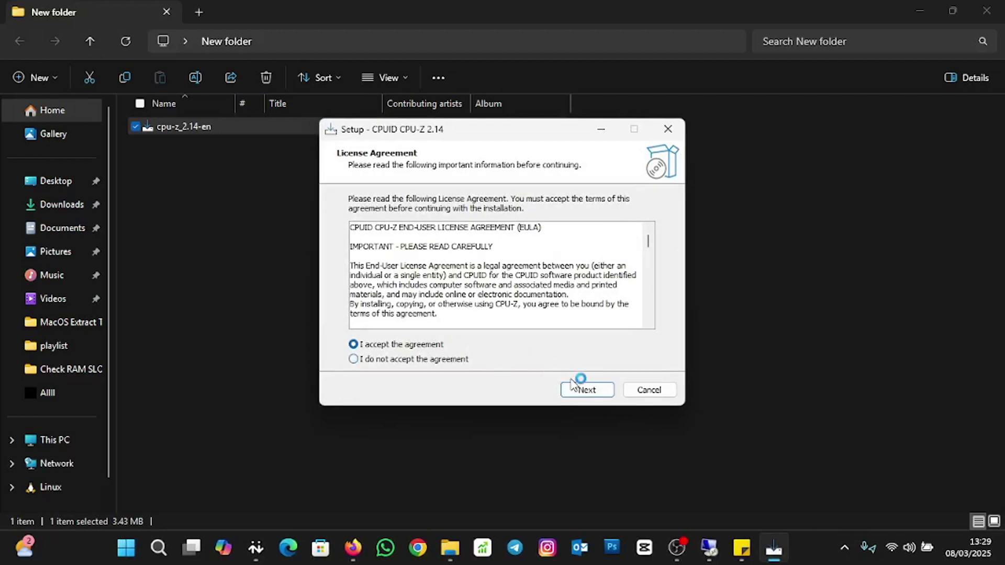
left_click(593, 391)
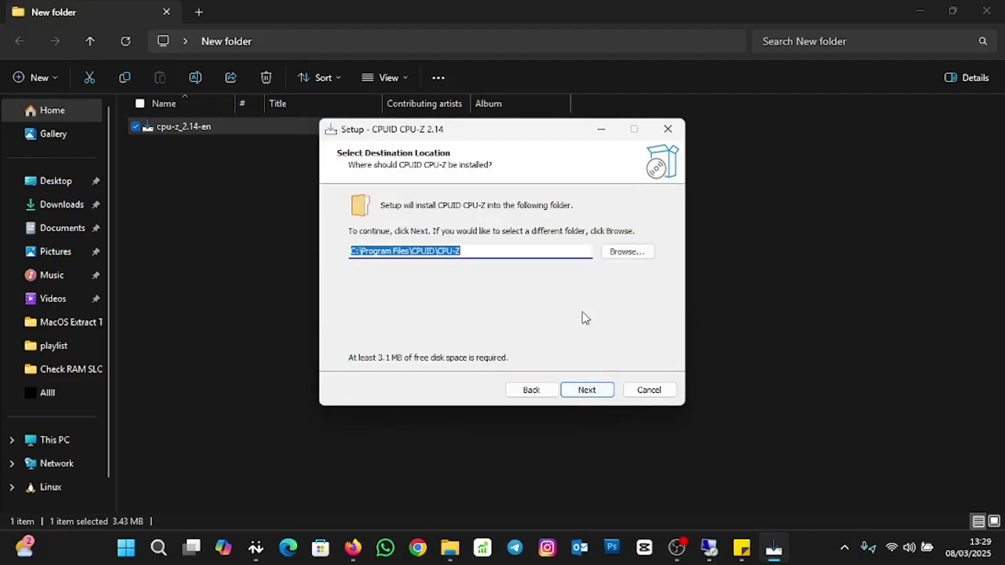
left_click(586, 390)
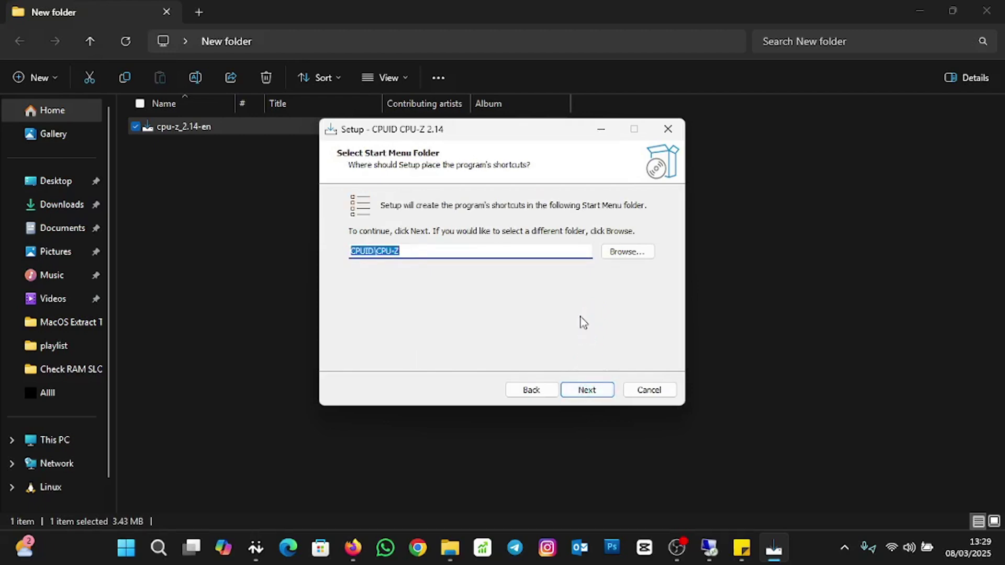
left_click(592, 391)
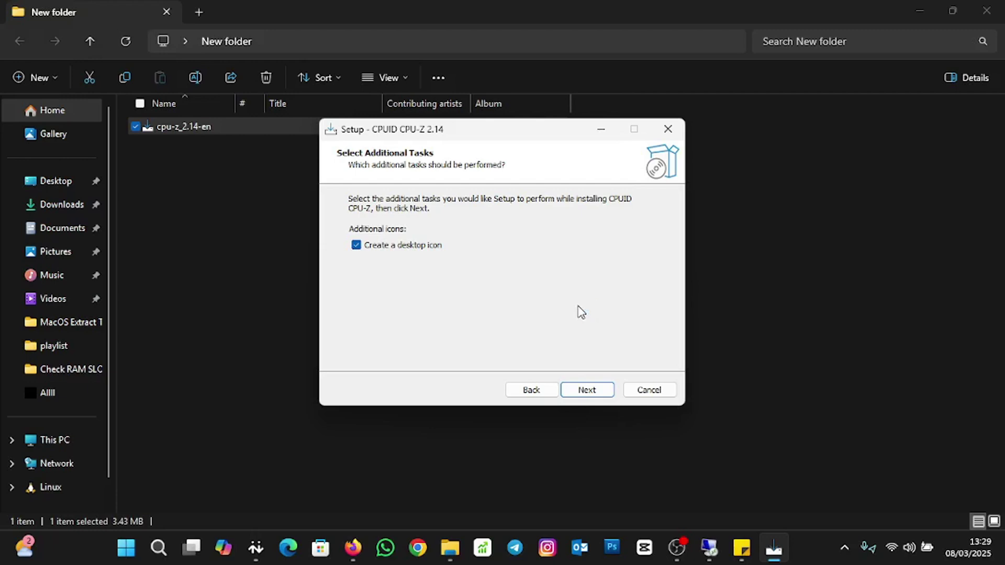
left_click(596, 392)
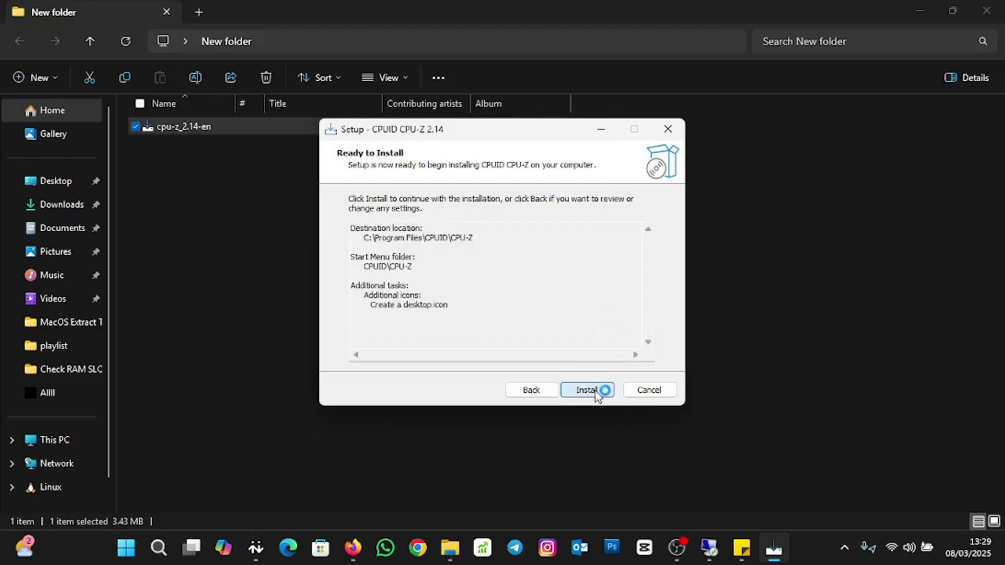
left_click(584, 392)
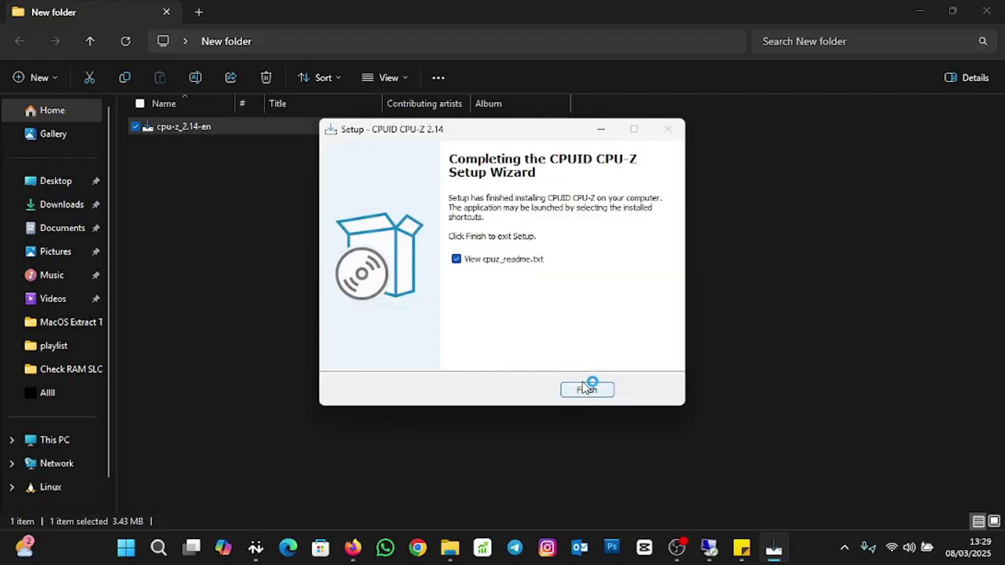
left_click(457, 259)
left_click(585, 390)
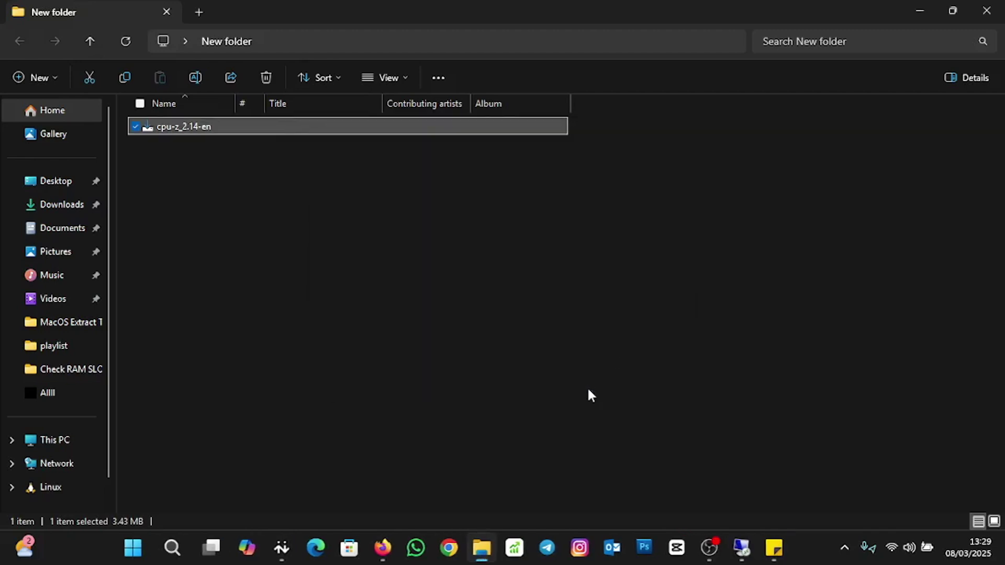
- Close the New folder window, move the CPU-Z desktop icon right, and launch CPU-Z
left_click(989, 12)
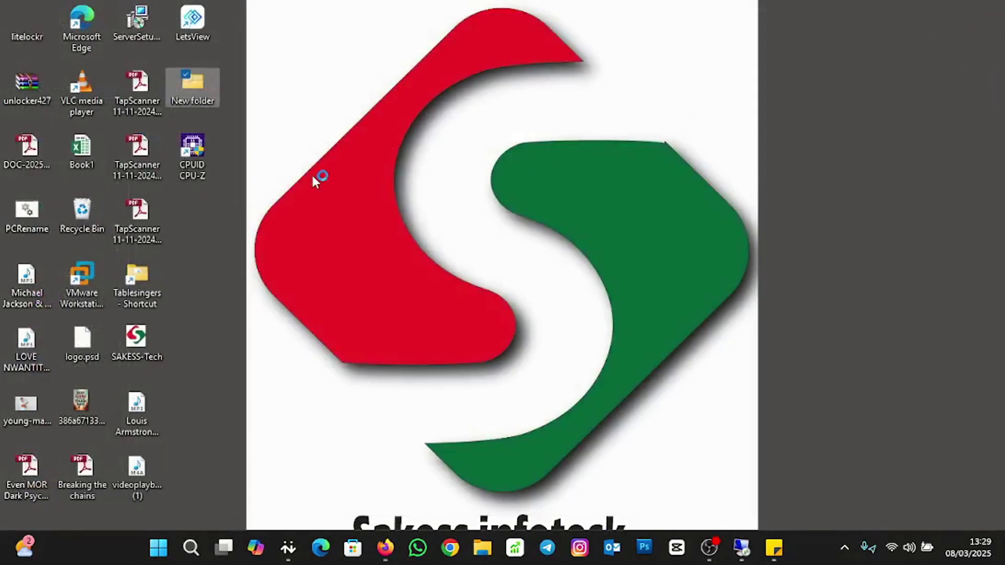
left_click_drag(213, 163, 855, 234)
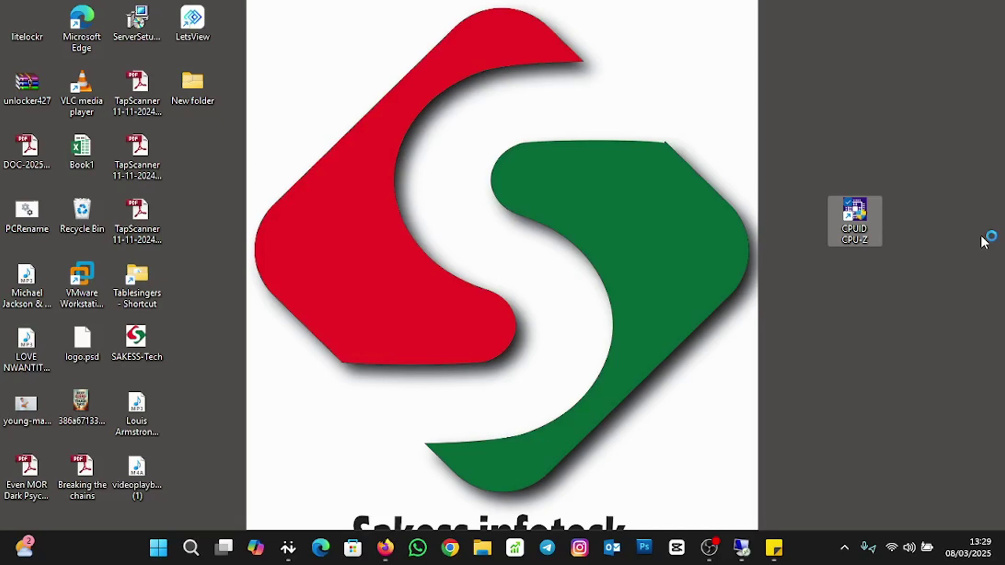
double_click(853, 231)
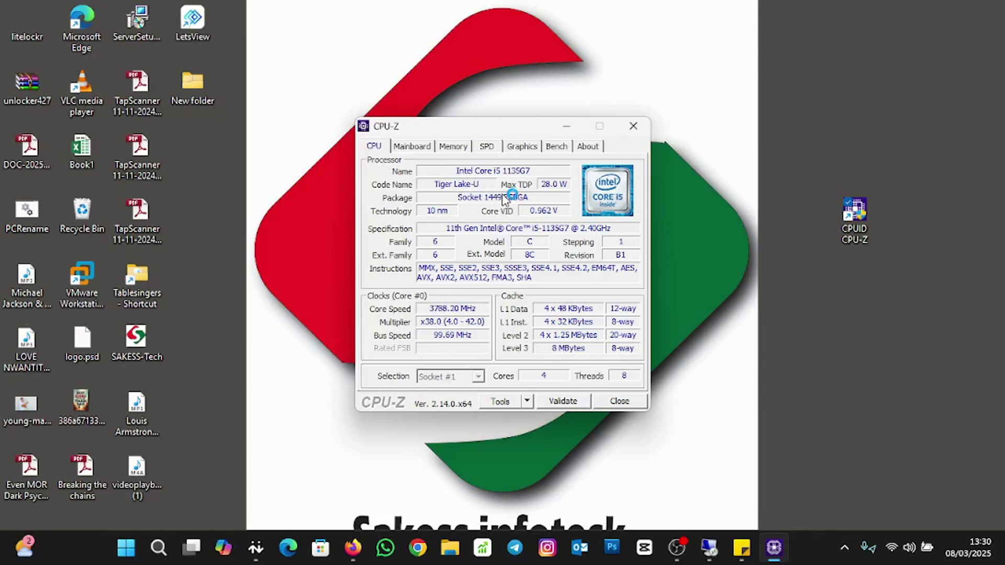
- View the Mainboard and Memory tabs showing 8 GBytes DDR4 in 2 x 64-bit channels
left_click(423, 146)
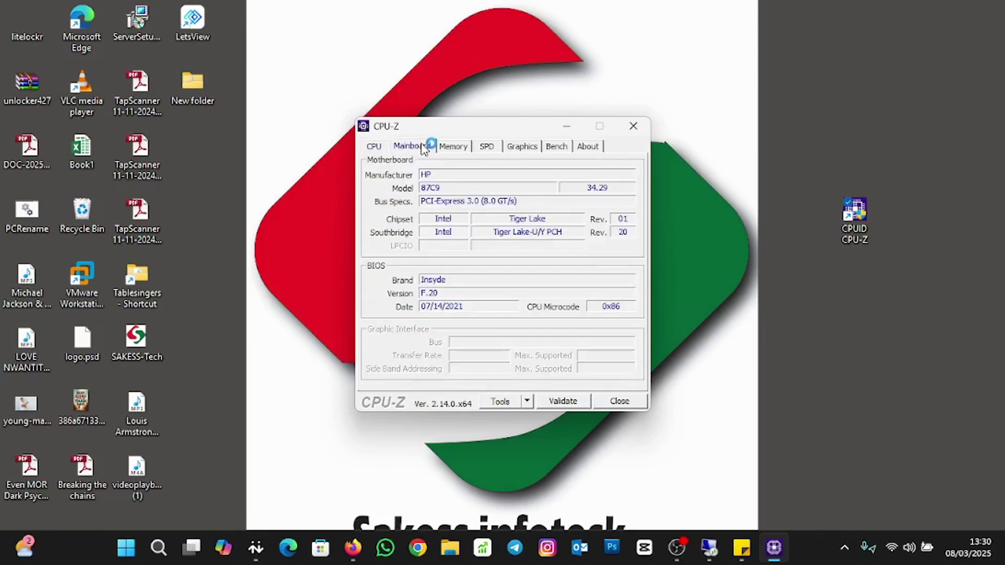
left_click(456, 149)
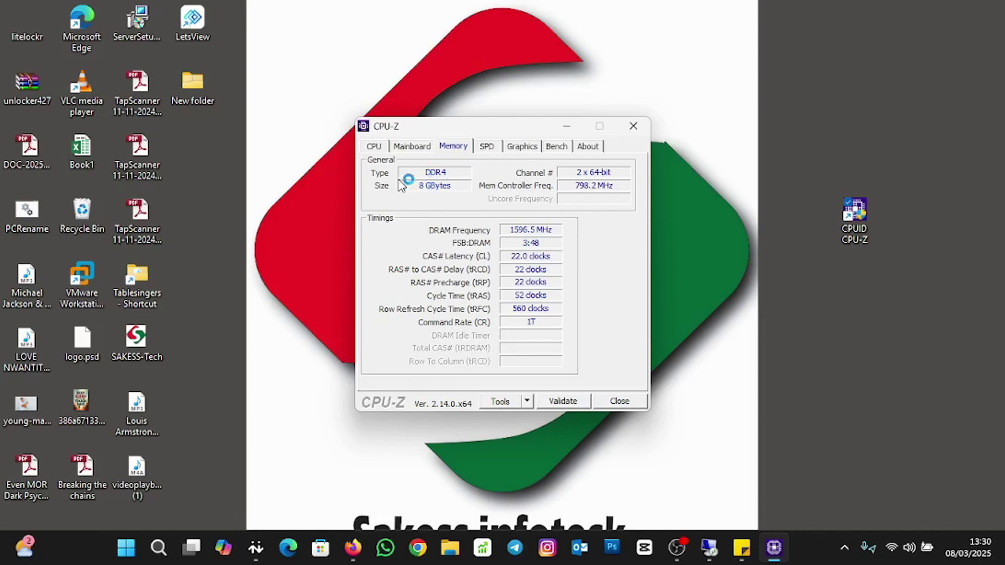
left_click(425, 172)
- On the SPD tab, select Slot #2 to show its 4 GB DDR4-3200 SK Hynix module
left_click(486, 147)
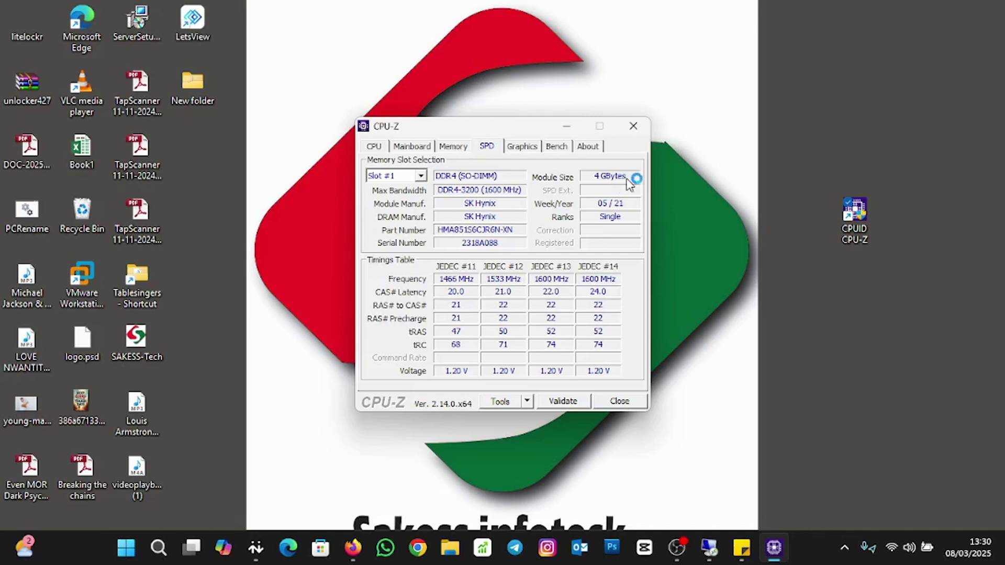
left_click(422, 177)
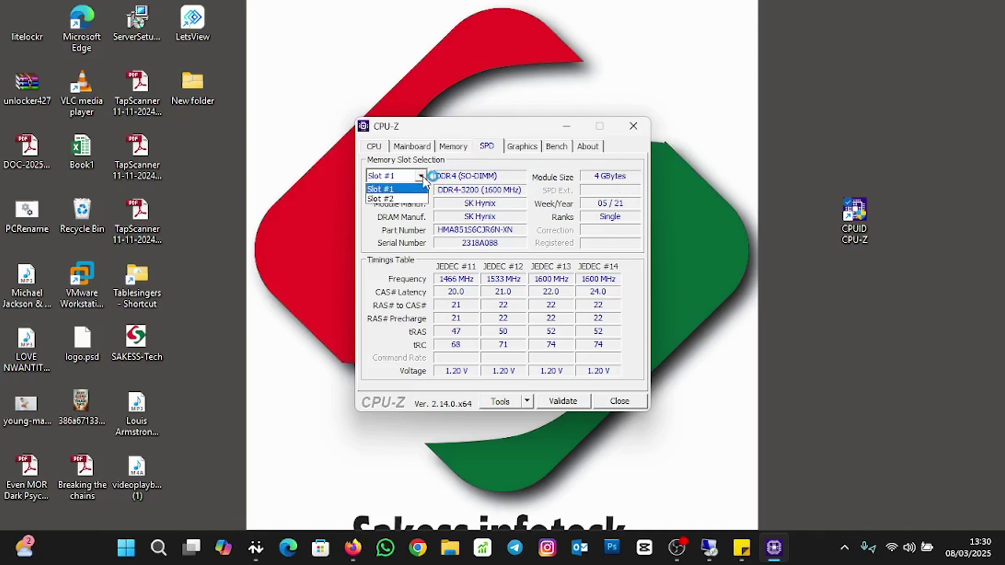
left_click(398, 198)
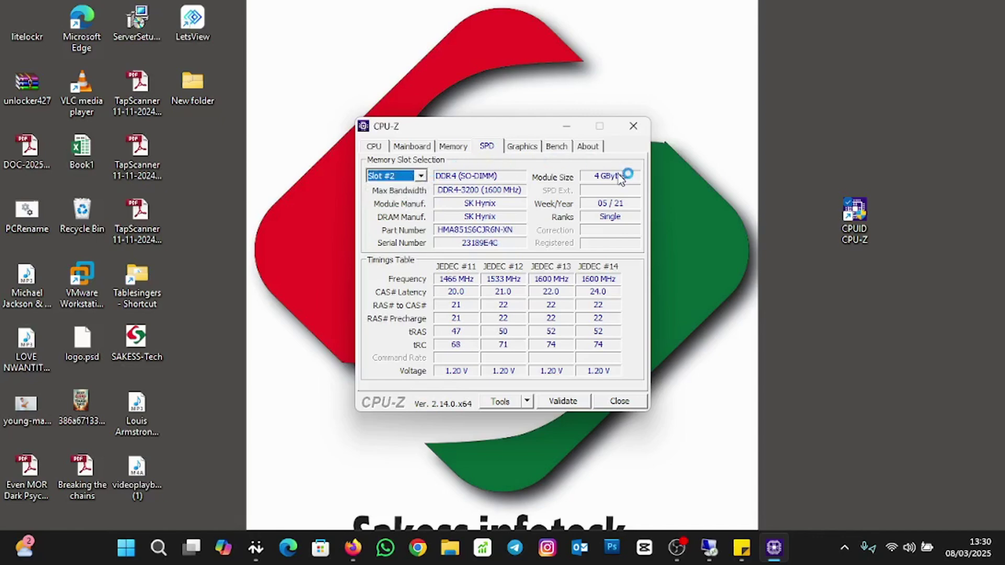